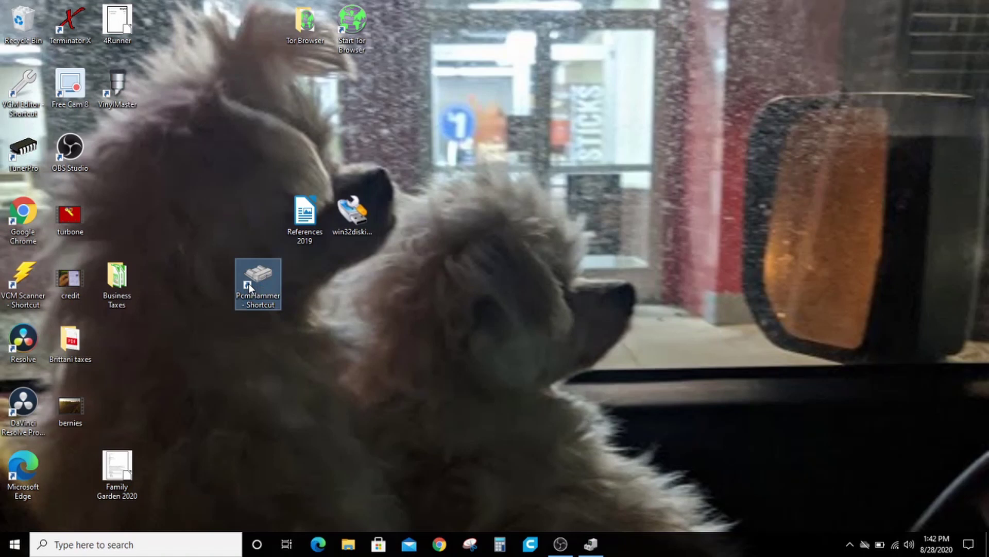
Open PCM Hammer maximized and start a full flash (clone) write, accepting the risk of changing the operating system.
{"action": "double_click", "coordinate": [249, 283]}
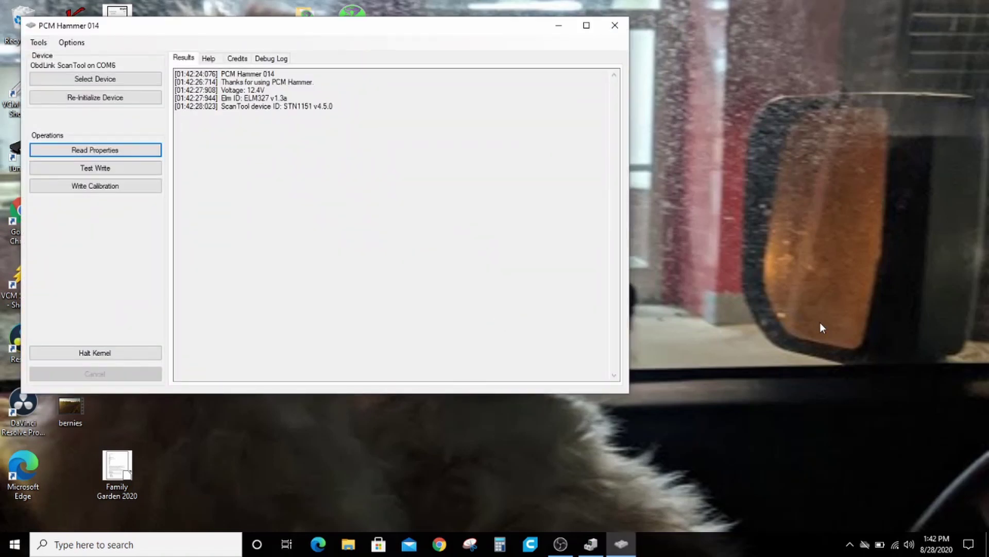
{"action": "left_click", "coordinate": [587, 27]}
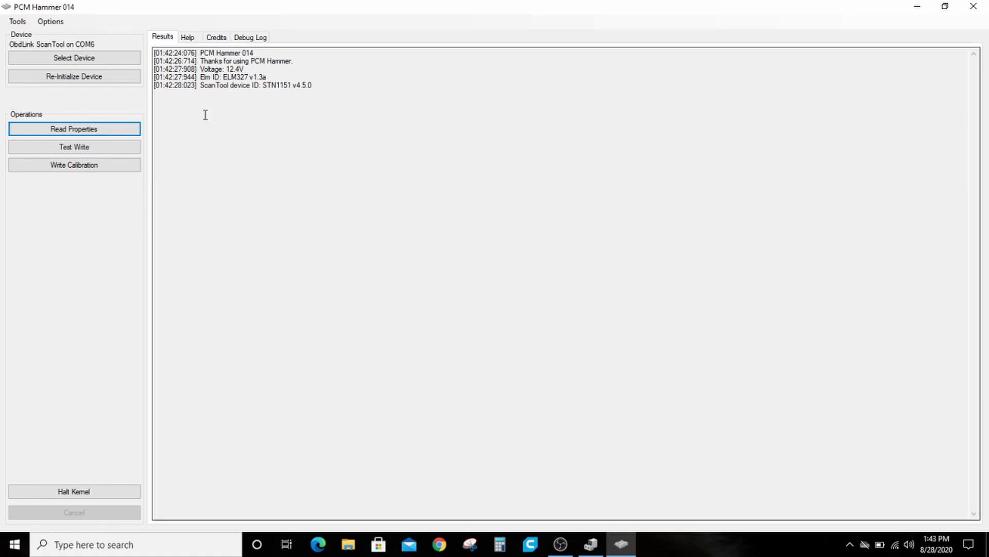
{"action": "left_click", "coordinate": [15, 21]}
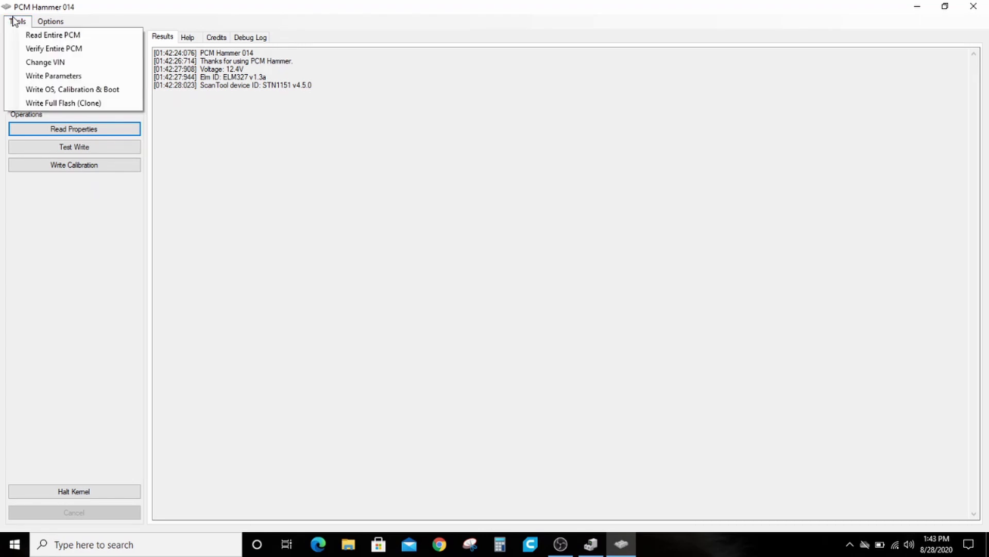
{"action": "left_click", "coordinate": [82, 103]}
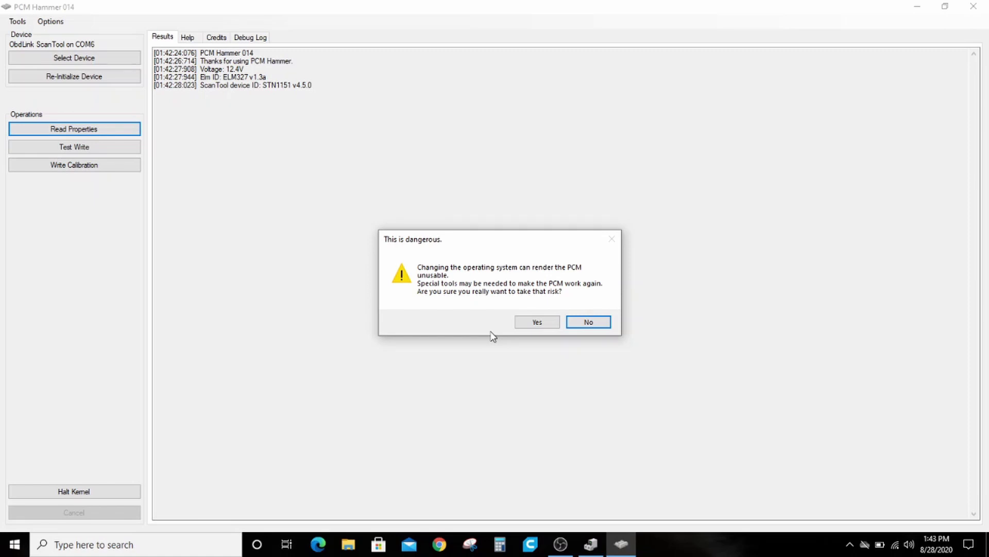
{"action": "left_click", "coordinate": [540, 325]}
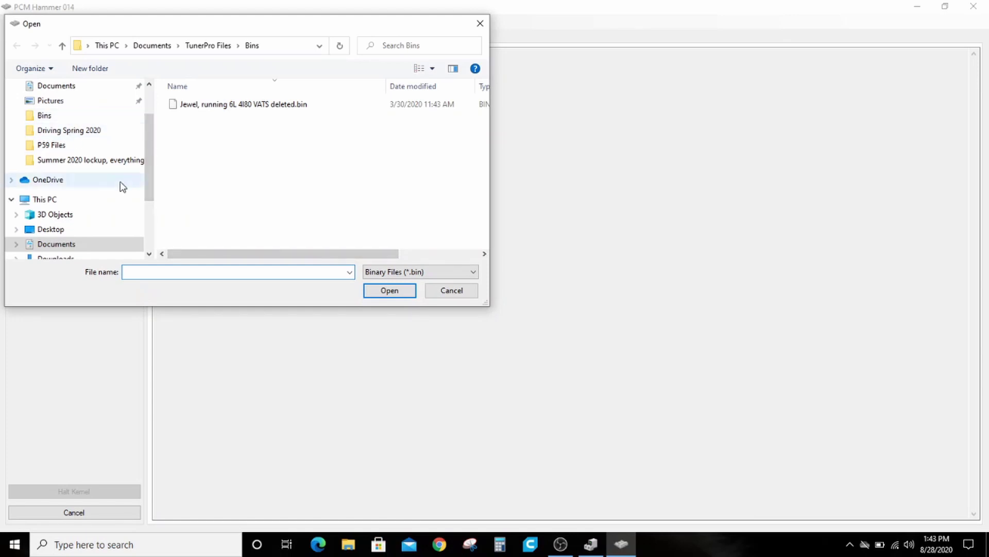
Choose Cliffordhpt.bin from the Documents\HP Tuners\Logs and Tunes\Clifford folder as the image to write to the PCM.
{"action": "left_click", "coordinate": [58, 245]}
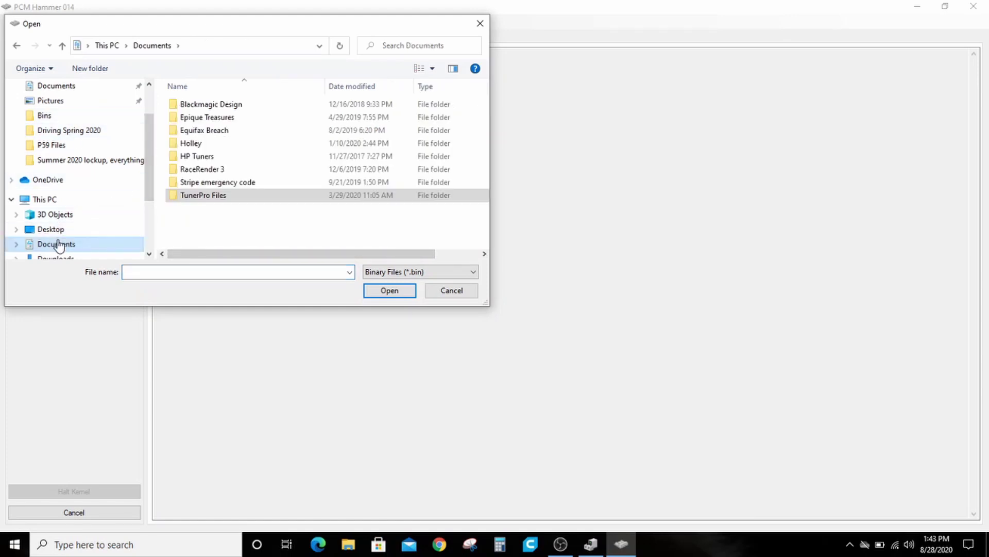
{"action": "left_click", "coordinate": [197, 156]}
{"action": "double_click", "coordinate": [195, 155]}
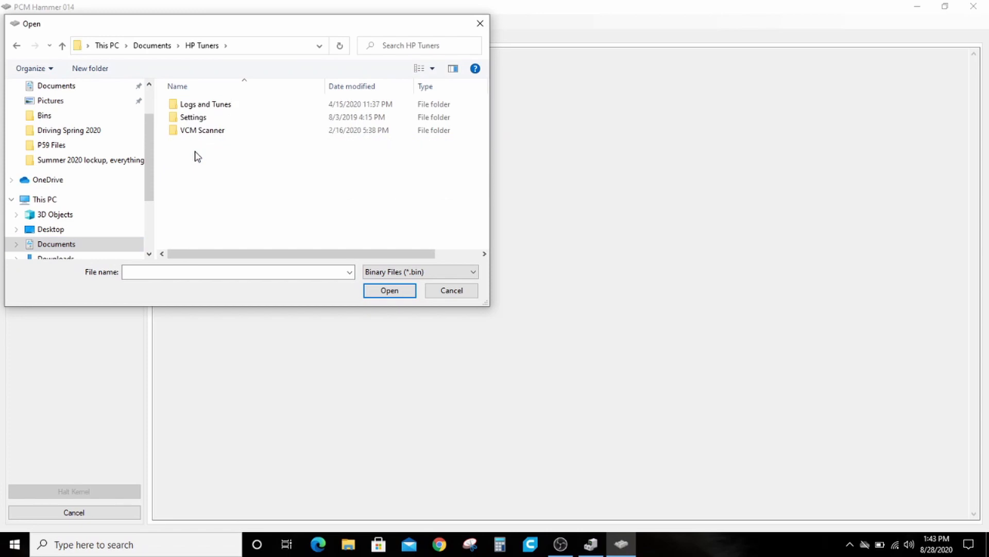
{"action": "double_click", "coordinate": [218, 104]}
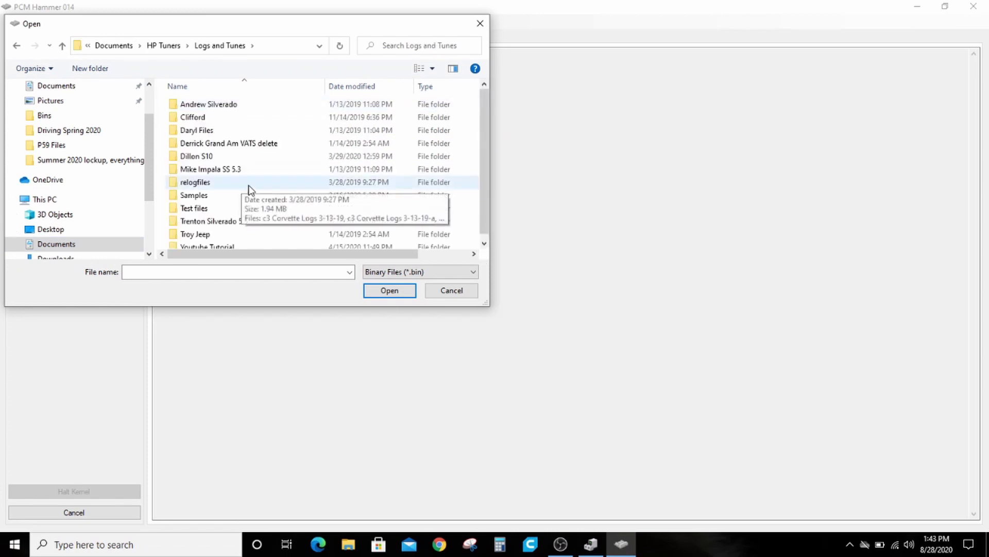
{"action": "left_click", "coordinate": [233, 120]}
{"action": "double_click", "coordinate": [233, 118]}
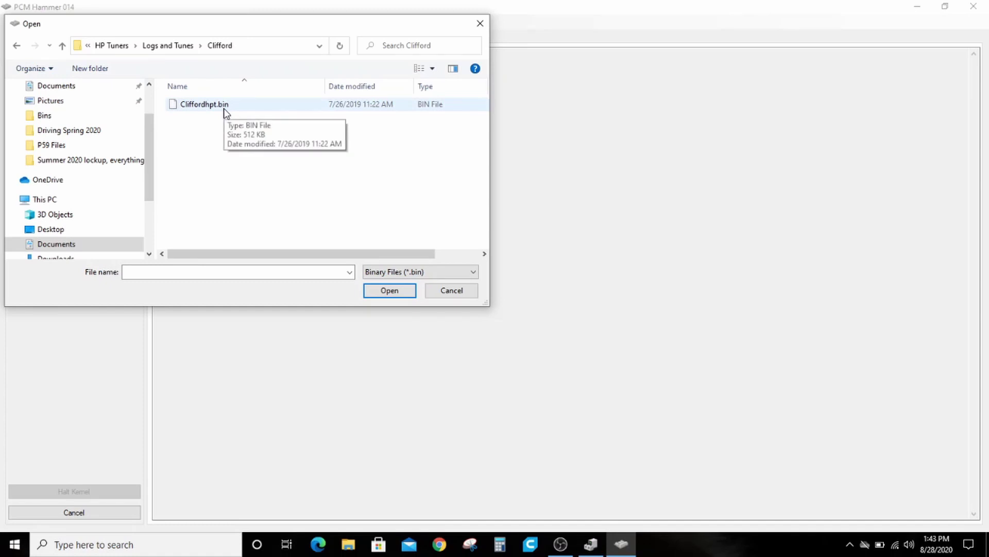
{"action": "double_click", "coordinate": [225, 109]}
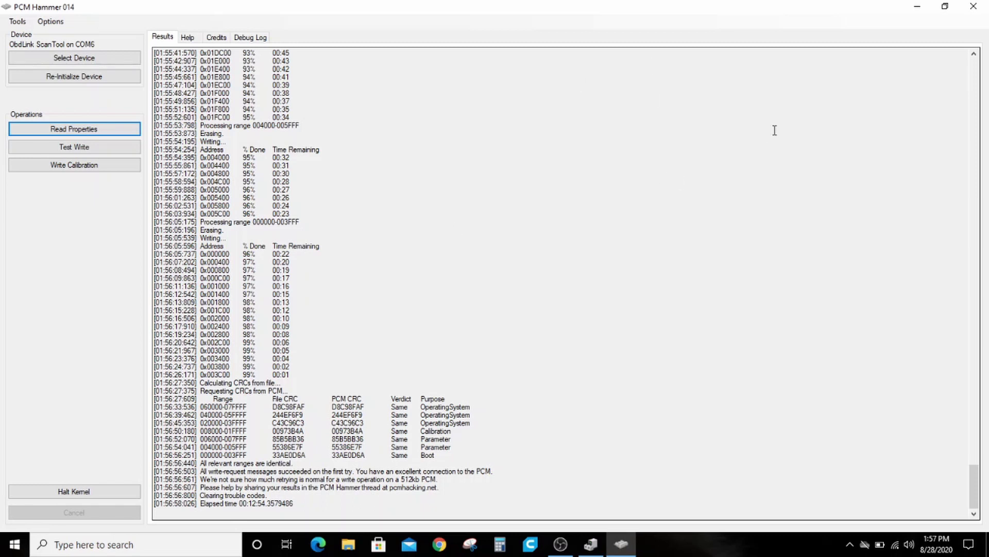
Switch from PCM Hammer to HP Tuners VCM Editor and close the tune file that loads.
{"action": "left_click", "coordinate": [920, 10]}
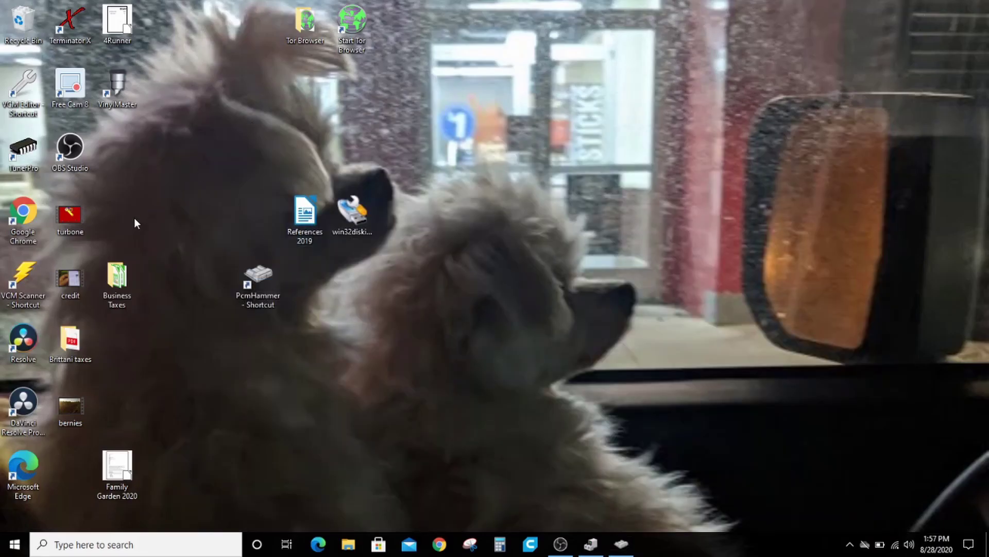
{"action": "left_click", "coordinate": [14, 85]}
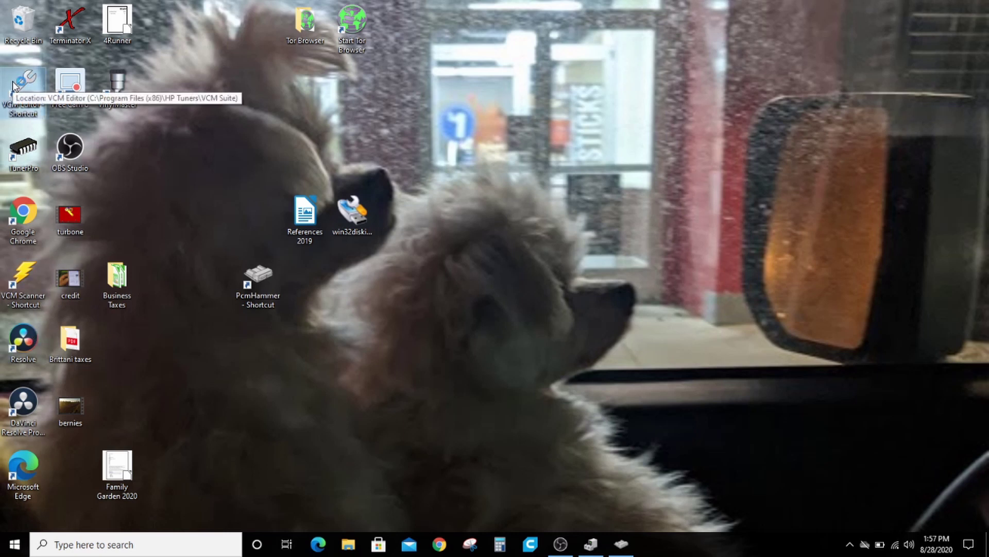
{"action": "double_click", "coordinate": [13, 81]}
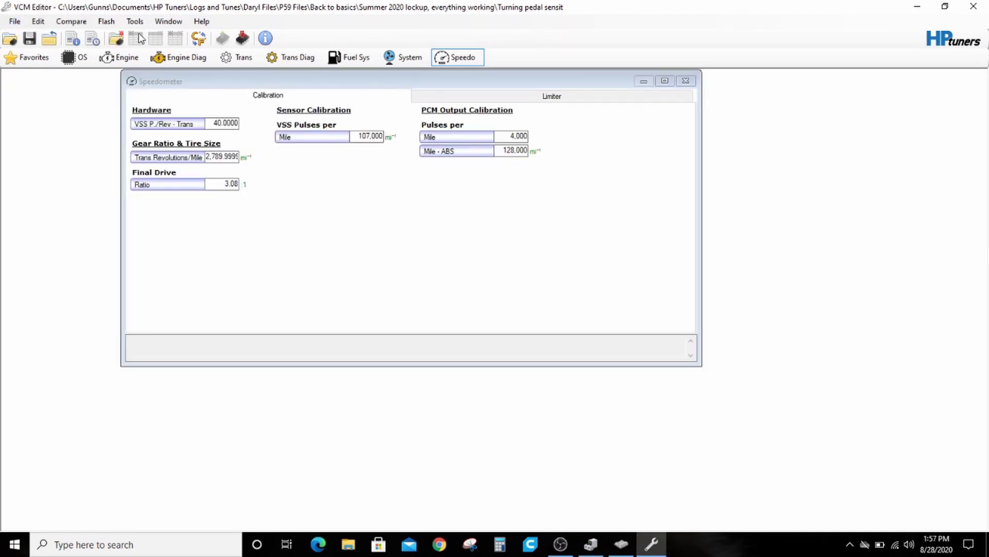
{"action": "left_click", "coordinate": [14, 21]}
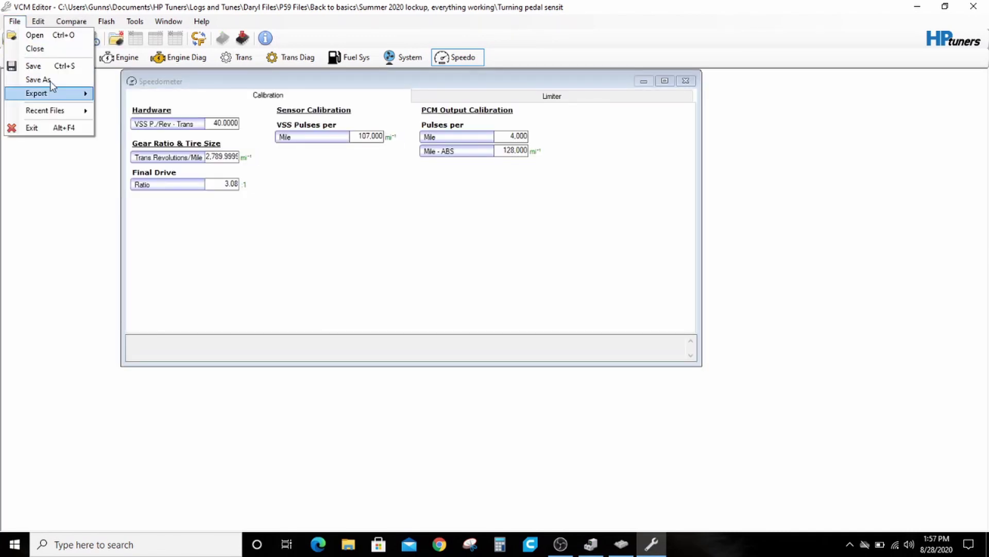
{"action": "left_click", "coordinate": [48, 48]}
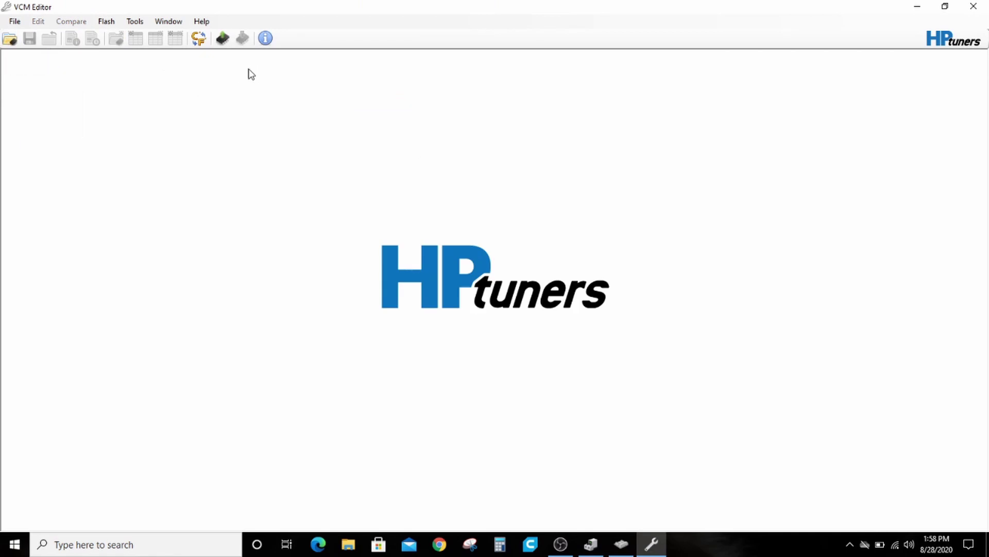
Read the cloned PCM with the Vehicle Reader, repeating the read after the first attempt.
{"action": "left_click", "coordinate": [222, 39]}
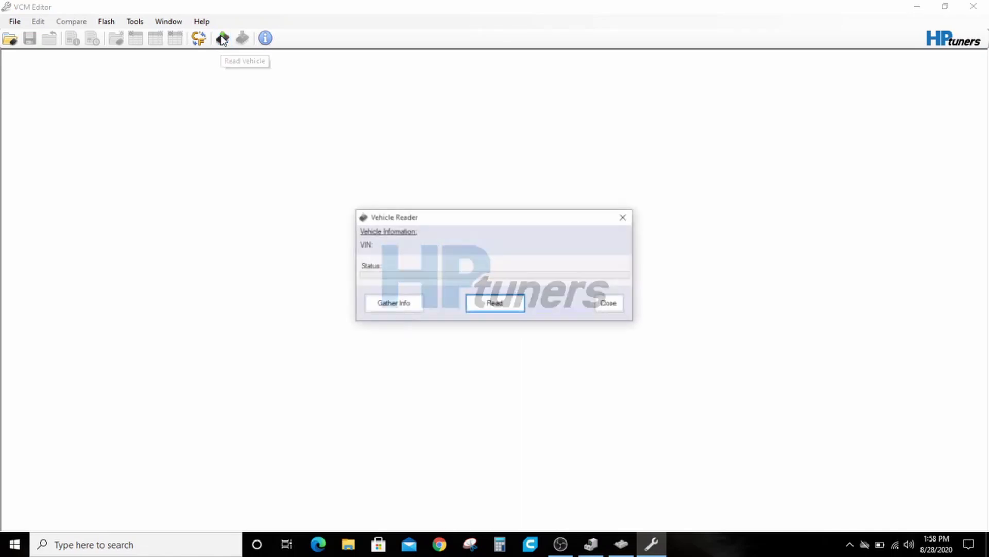
{"action": "left_click", "coordinate": [492, 309]}
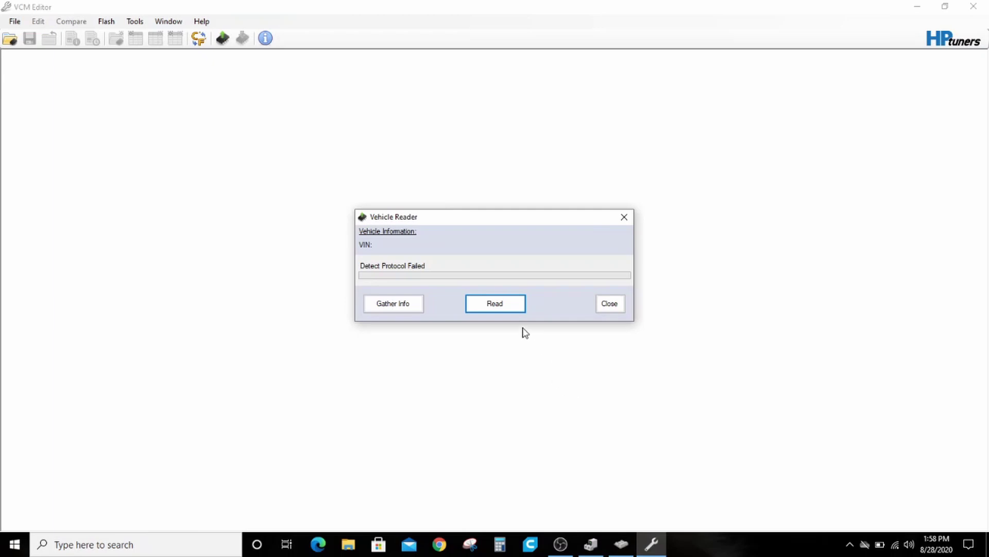
{"action": "left_click", "coordinate": [509, 310]}
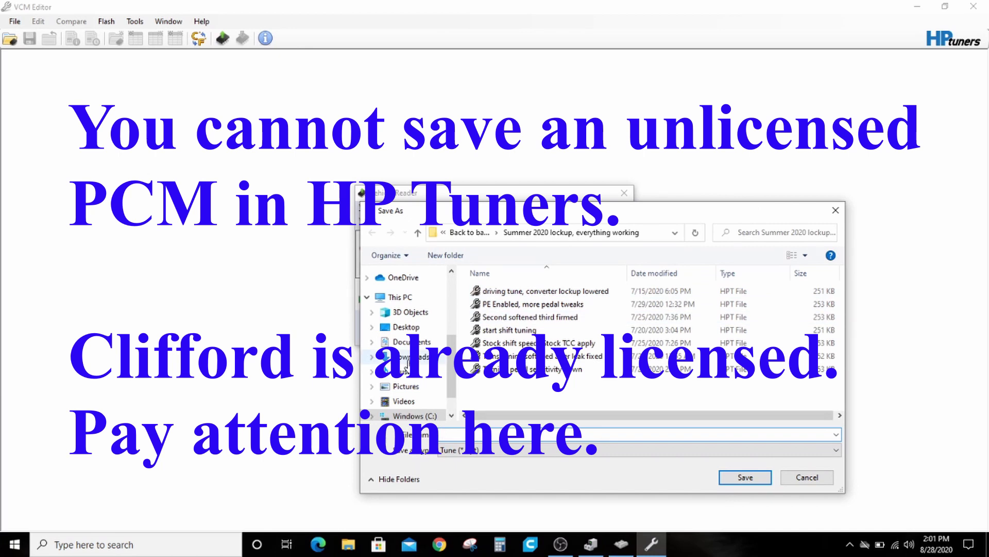
Save the read tune as Clifford Clone in the Clifford folder under Logs and Tunes.
{"action": "left_click", "coordinate": [444, 234]}
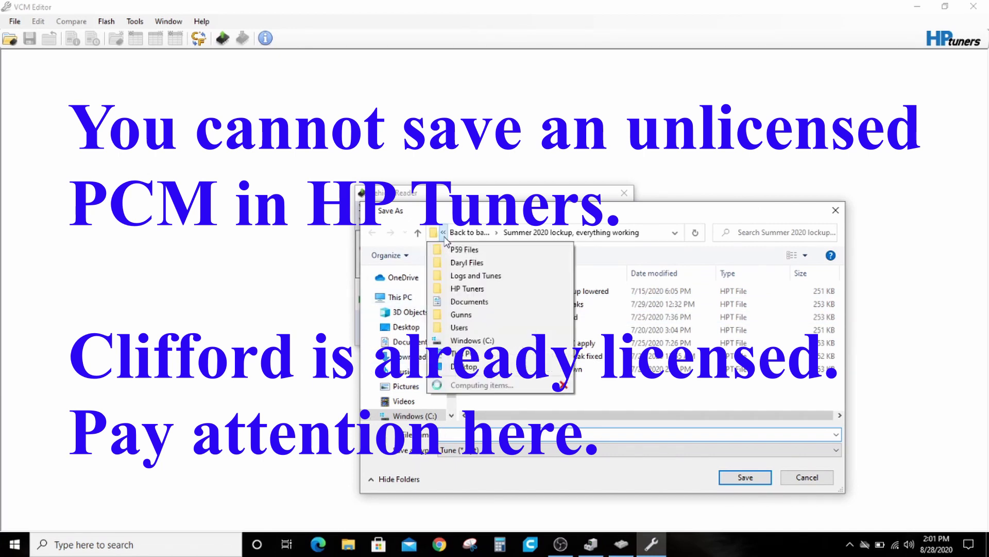
{"action": "left_click", "coordinate": [465, 277]}
{"action": "double_click", "coordinate": [497, 305]}
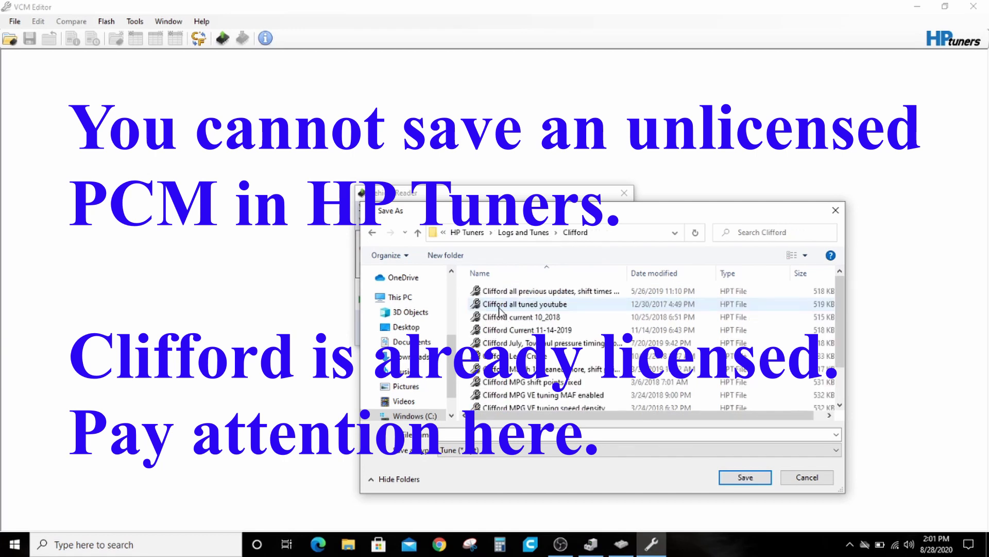
{"action": "left_click", "coordinate": [512, 431]}
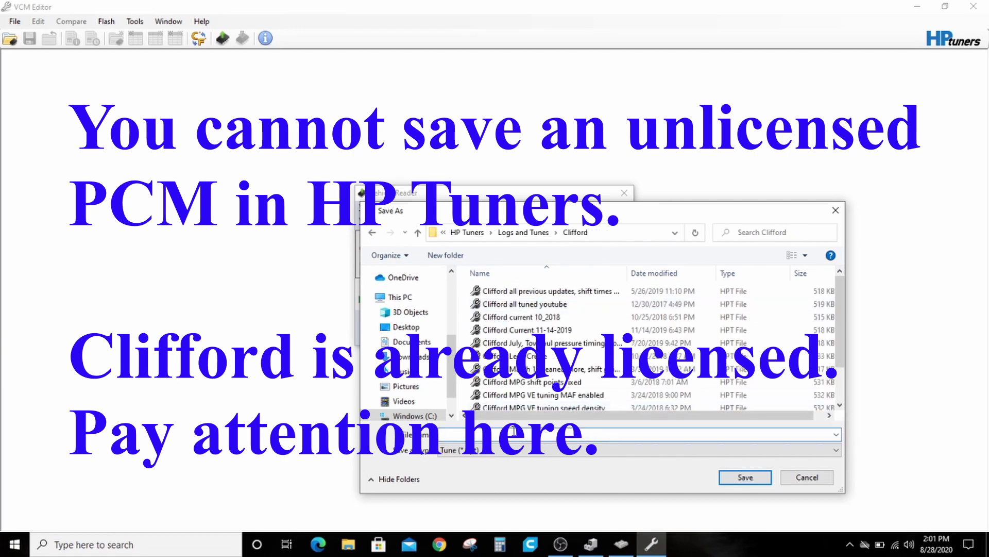
{"action": "type", "text": "Cli"}
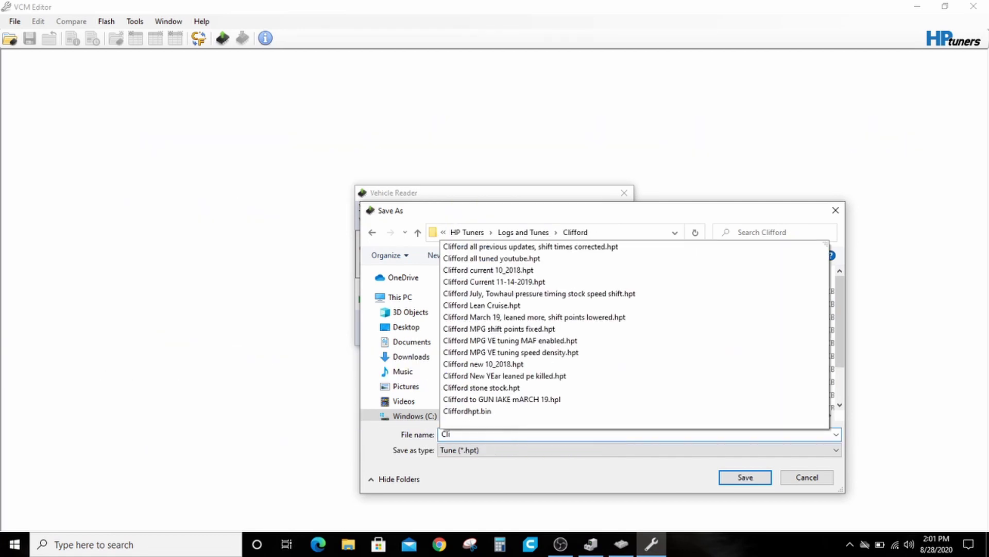
{"action": "type", "text": "fford Clone"}
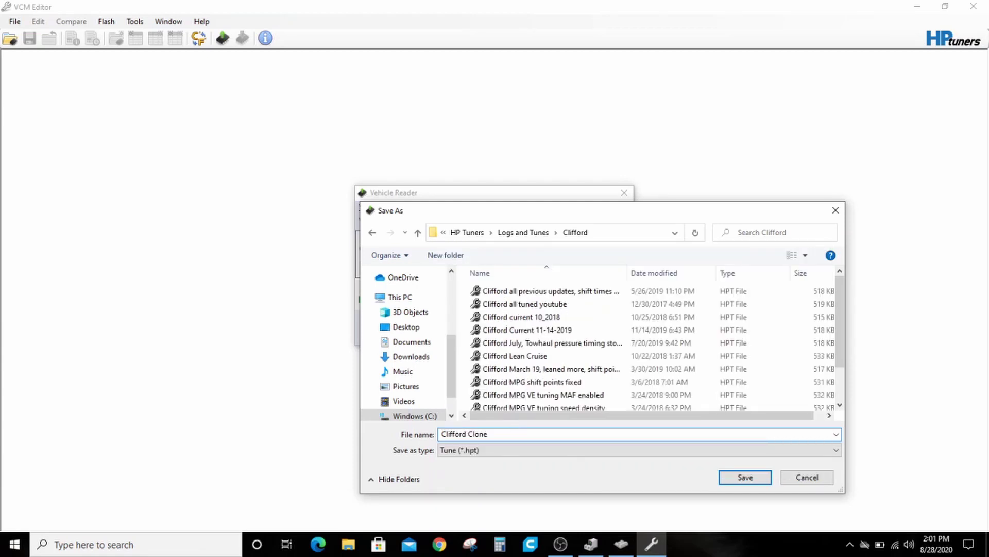
{"action": "left_click", "coordinate": [729, 478]}
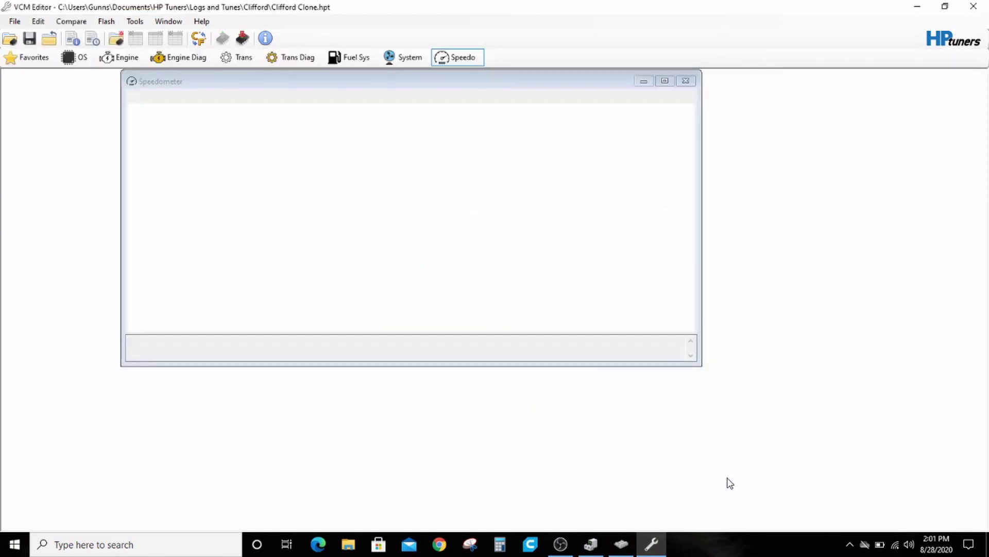
Review the cloned tune's speedometer calibration and its operating system code modifications, closing each window.
{"action": "left_click", "coordinate": [546, 153]}
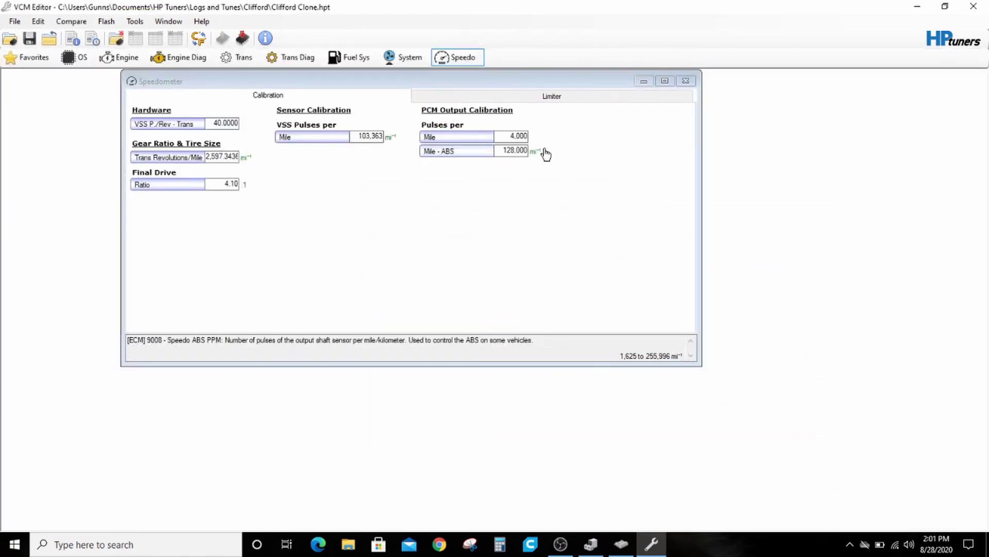
{"action": "left_click", "coordinate": [685, 81]}
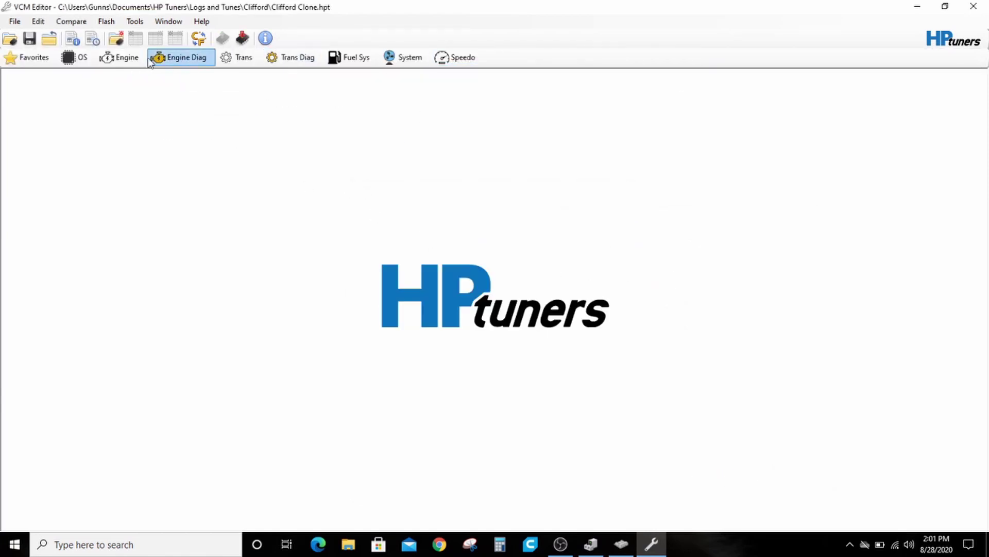
{"action": "left_click", "coordinate": [77, 58]}
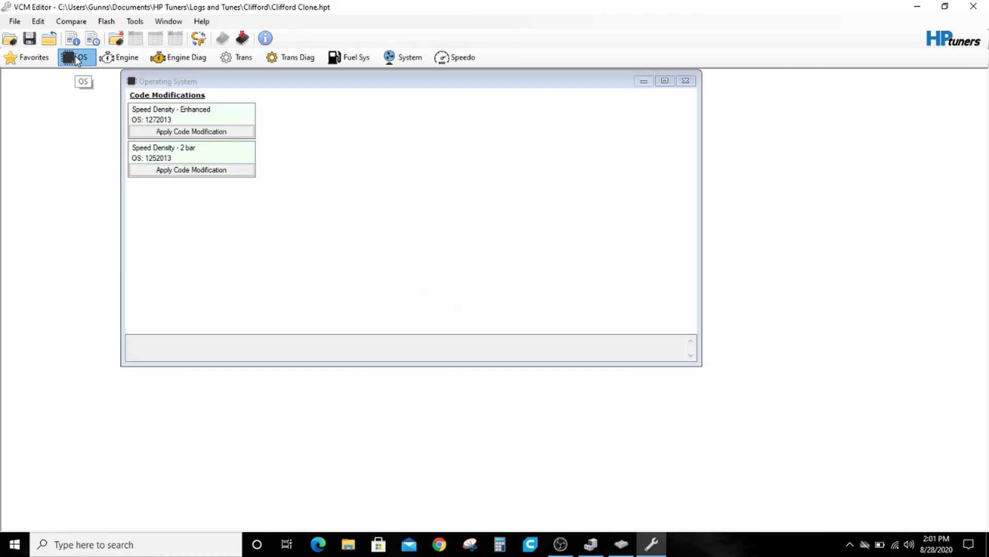
{"action": "left_click", "coordinate": [693, 83]}
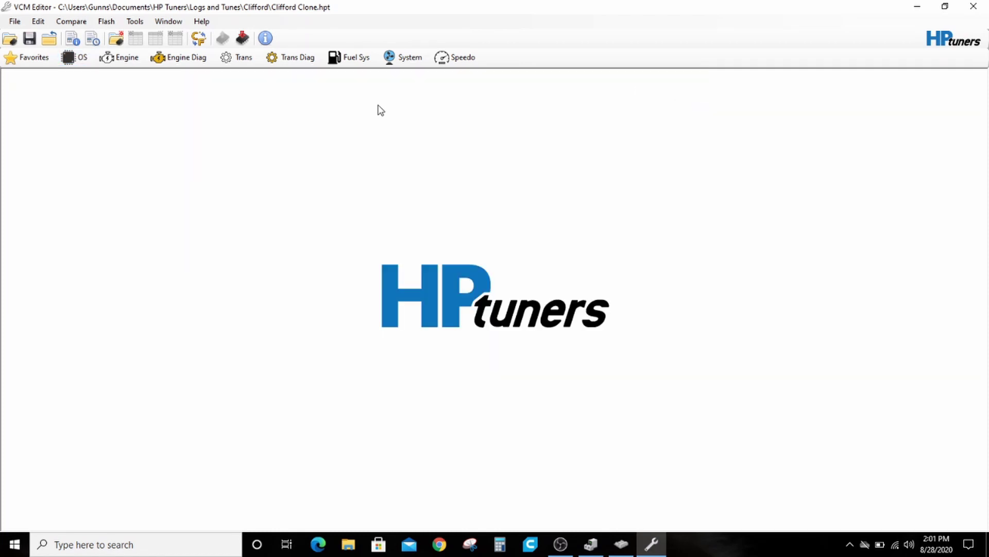
Check the general engine settings and the general transmission settings of the cloned tune.
{"action": "left_click", "coordinate": [107, 58]}
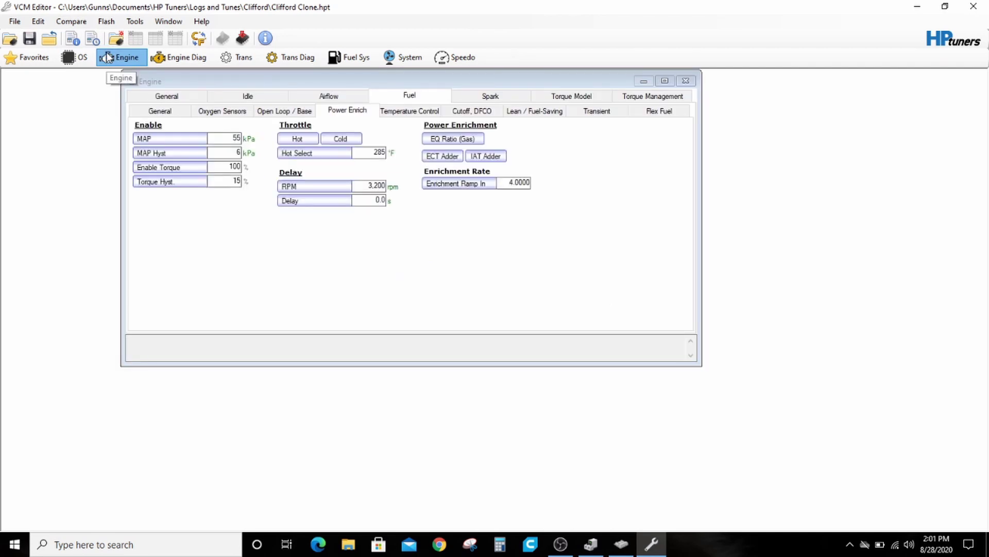
{"action": "left_click", "coordinate": [171, 97]}
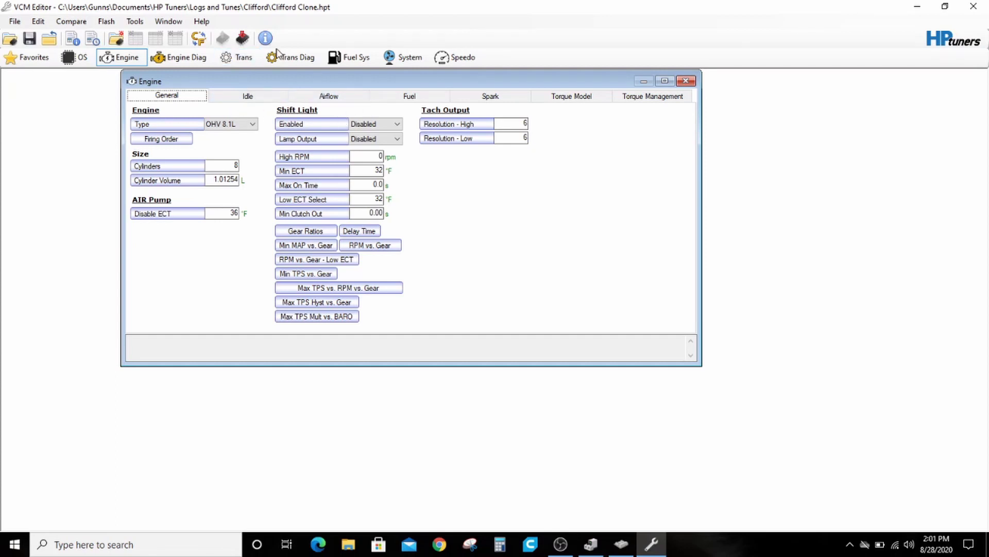
{"action": "left_click", "coordinate": [244, 59]}
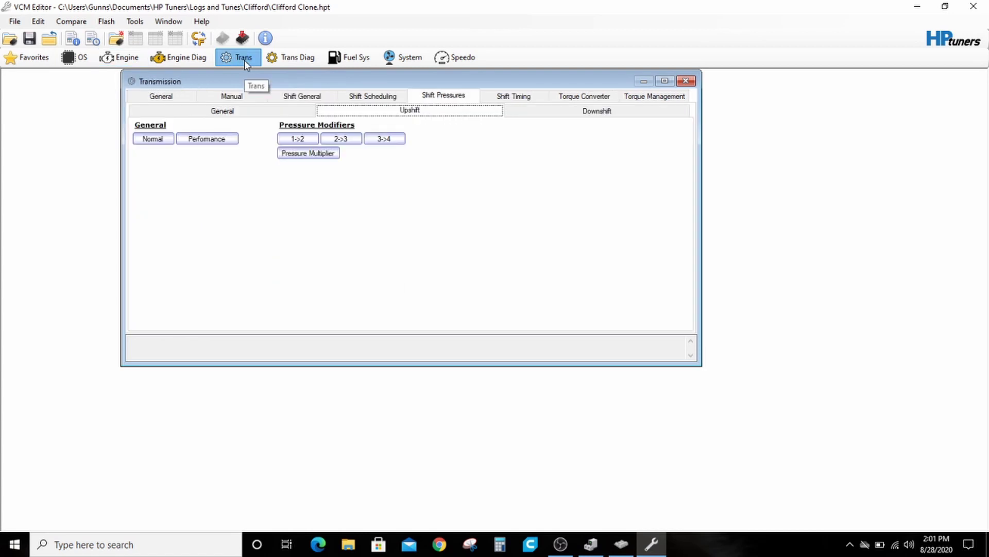
{"action": "left_click", "coordinate": [184, 98]}
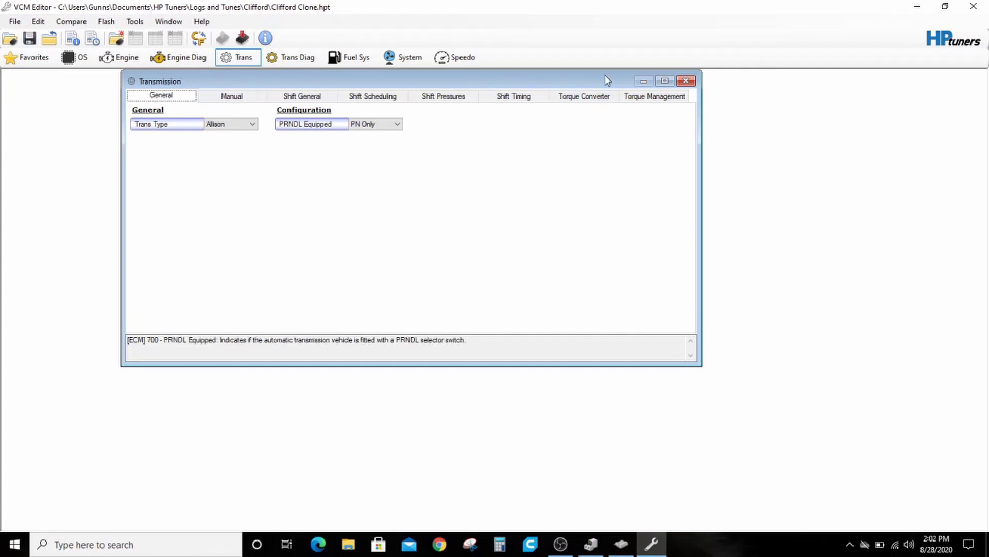
{"action": "left_click", "coordinate": [680, 83]}
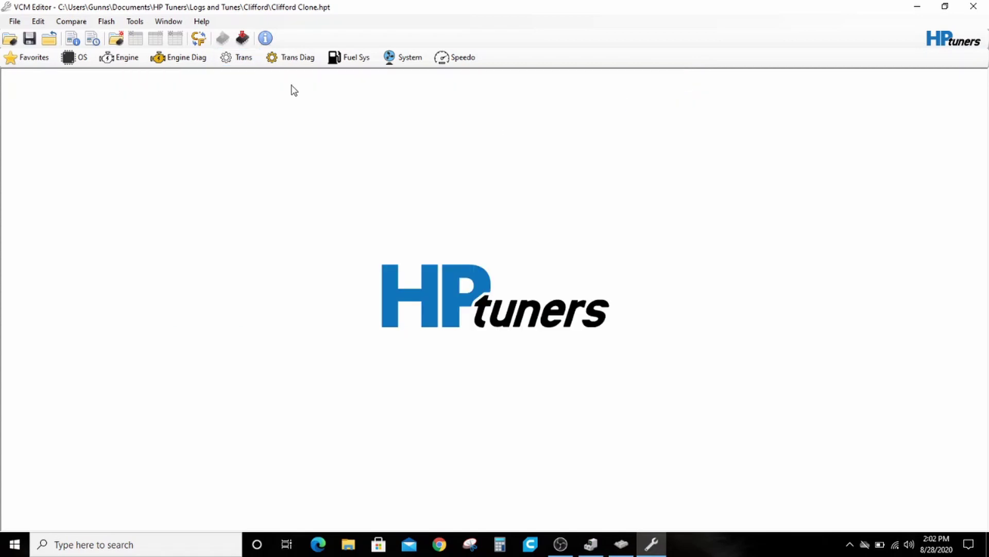
Add 2 to every cell of the Primary VE vs. RPM vs. MAP table in the engine's general airflow settings and close the table.
{"action": "left_click", "coordinate": [128, 59]}
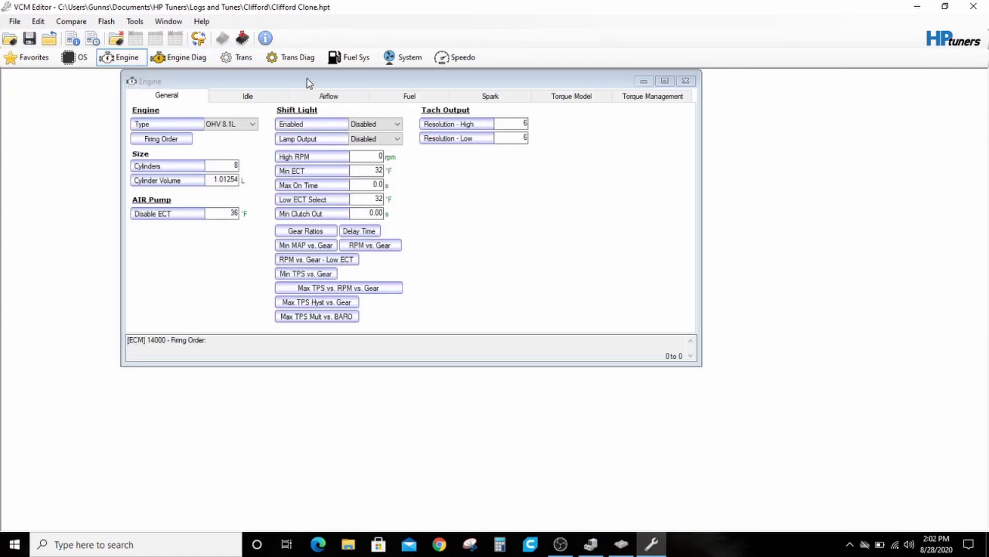
{"action": "left_click", "coordinate": [397, 99]}
{"action": "left_click", "coordinate": [360, 100]}
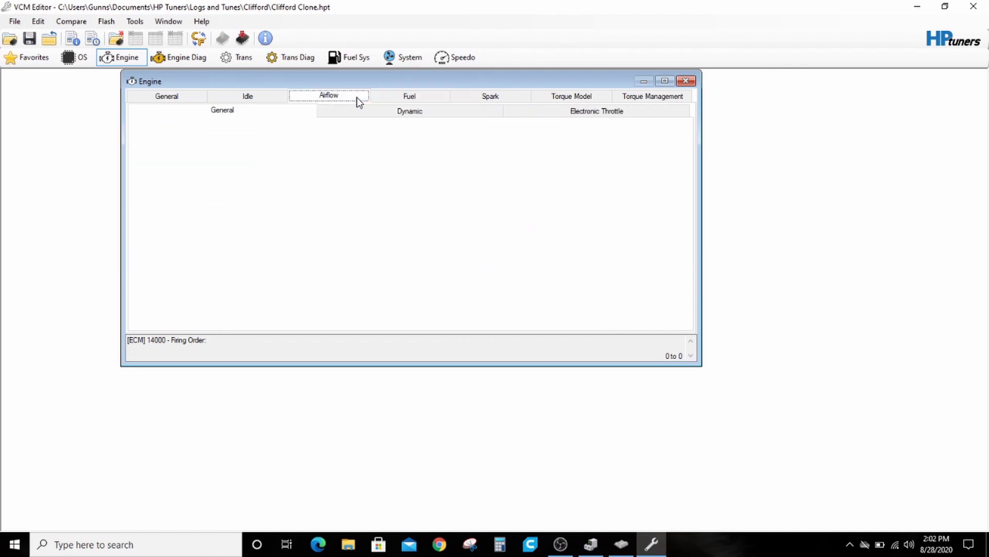
{"action": "left_click", "coordinate": [303, 221]}
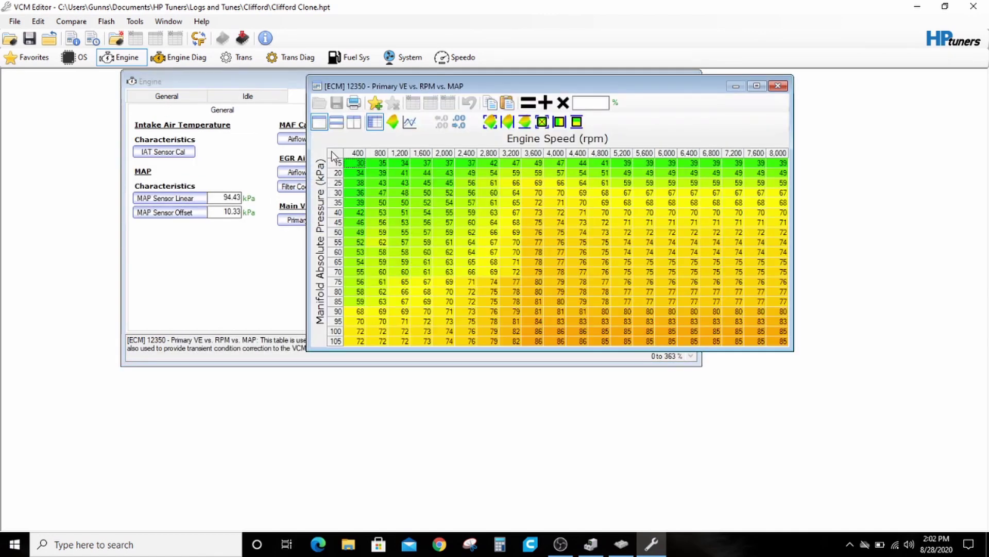
{"action": "left_click", "coordinate": [332, 156]}
{"action": "left_click", "coordinate": [582, 106]}
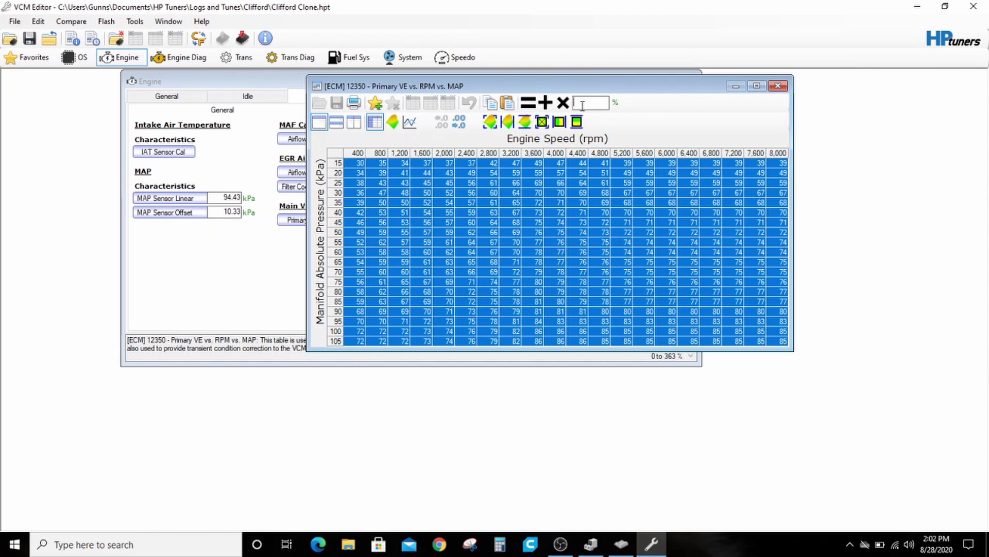
{"action": "type", "text": "2"}
{"action": "left_click", "coordinate": [545, 102]}
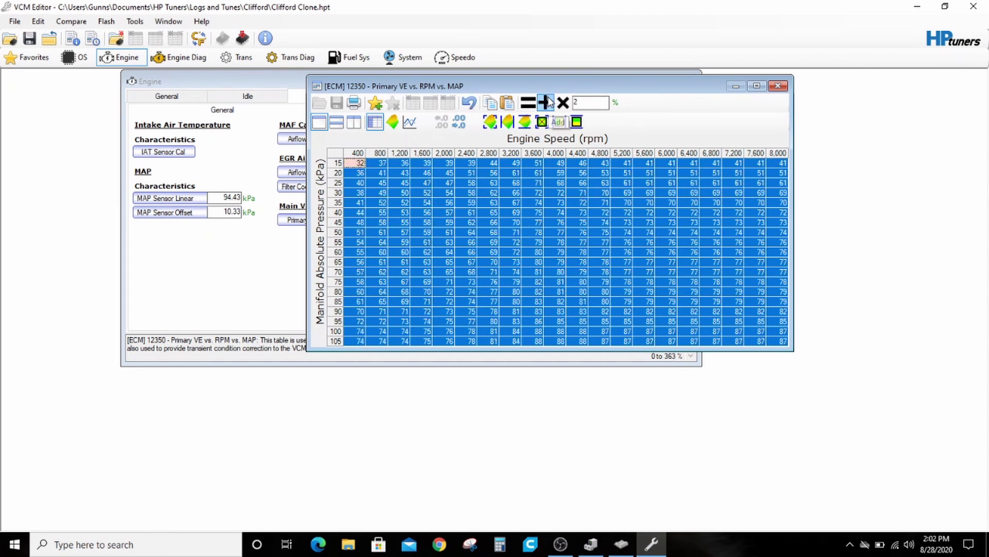
{"action": "left_click", "coordinate": [777, 86]}
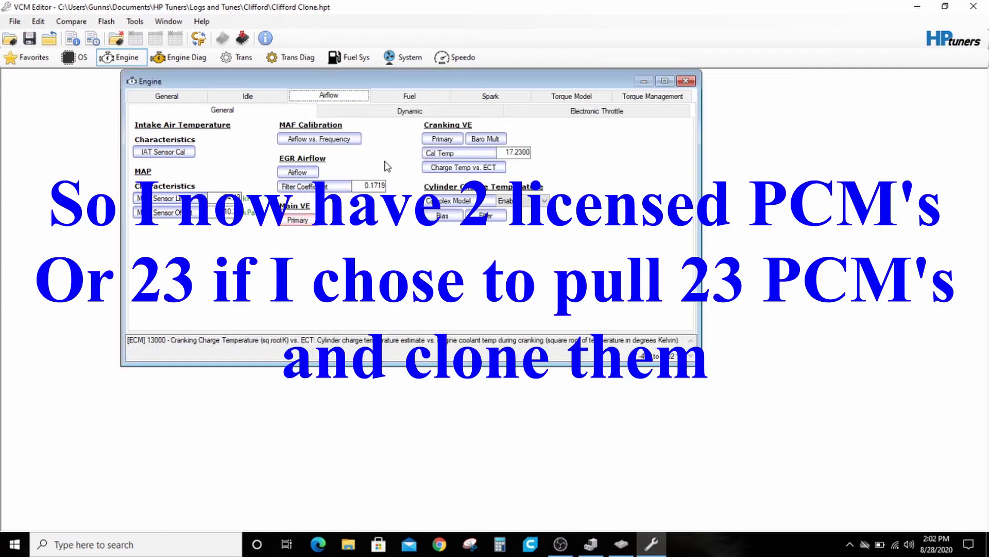
Start writing the edited tune to the cloned PCM with the Vehicle Writer, using Write Calibration at high speed.
{"action": "left_click", "coordinate": [240, 41]}
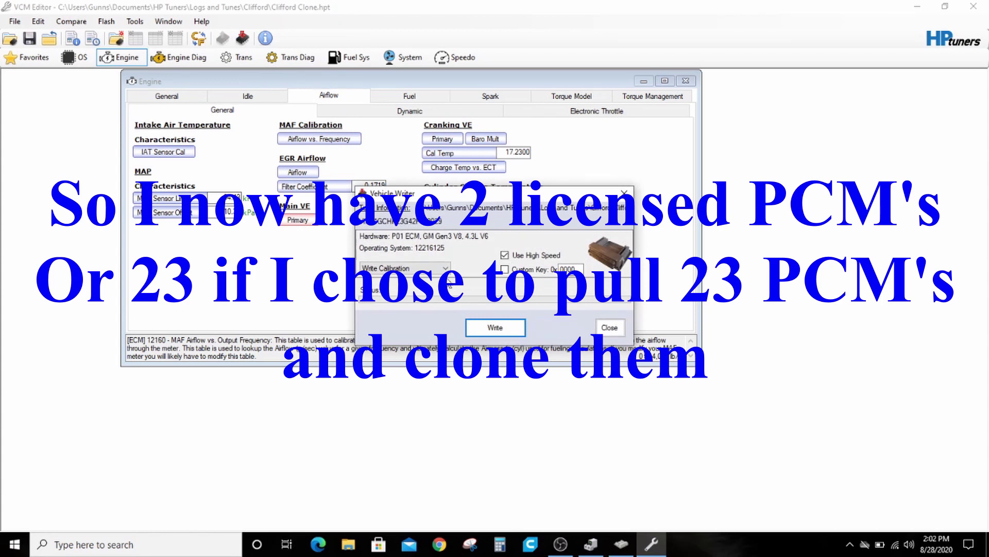
{"action": "left_click", "coordinate": [496, 328]}
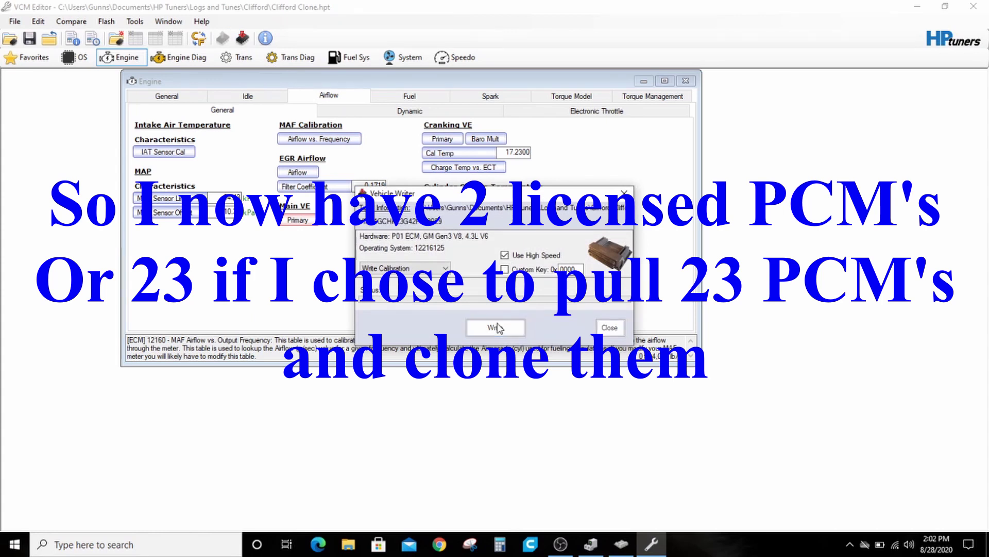